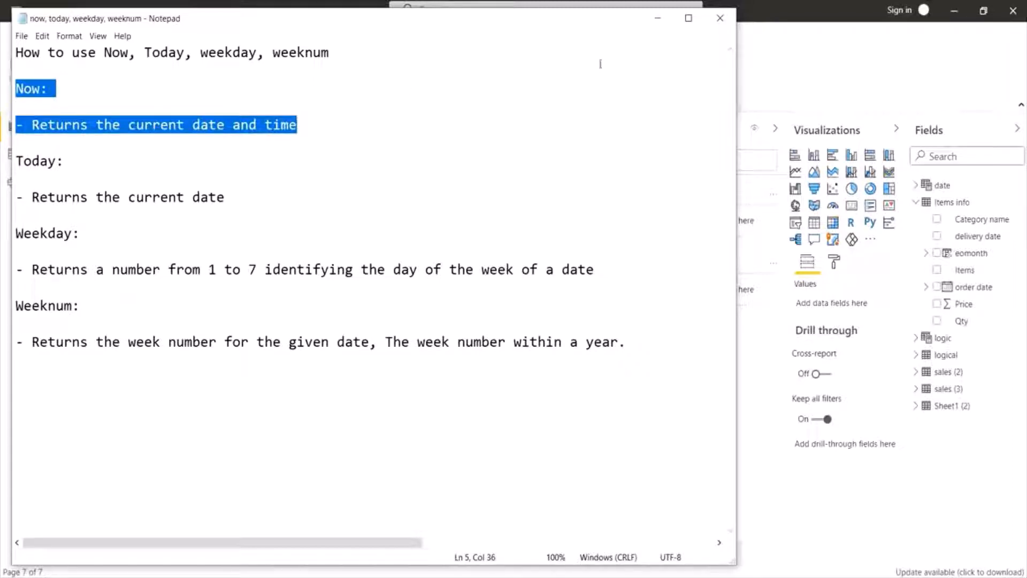
# Step: Switch from the Notepad notes to Power BI Desktop and show the date table in the data view
pyautogui.click(656, 20)
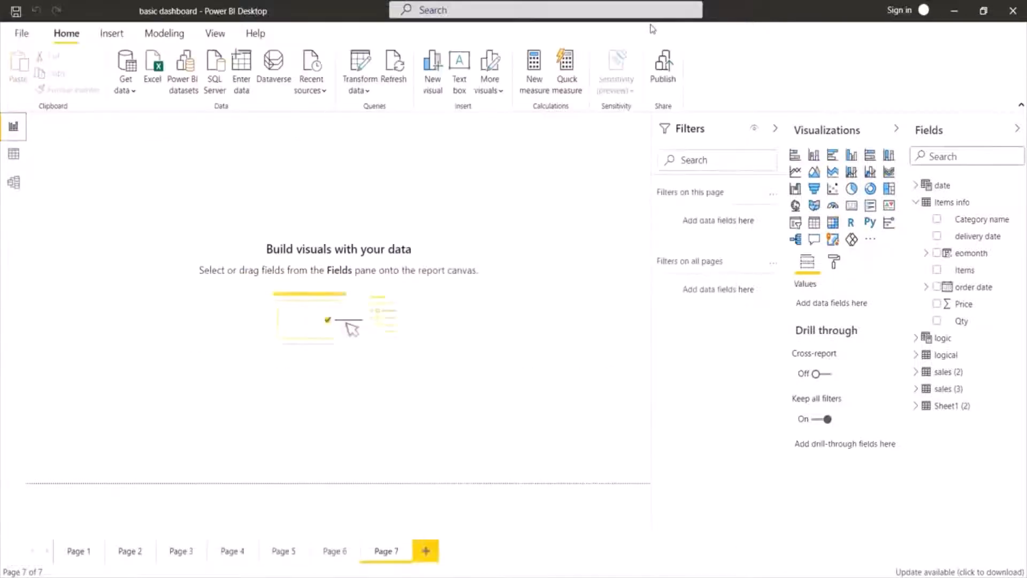
pyautogui.click(15, 156)
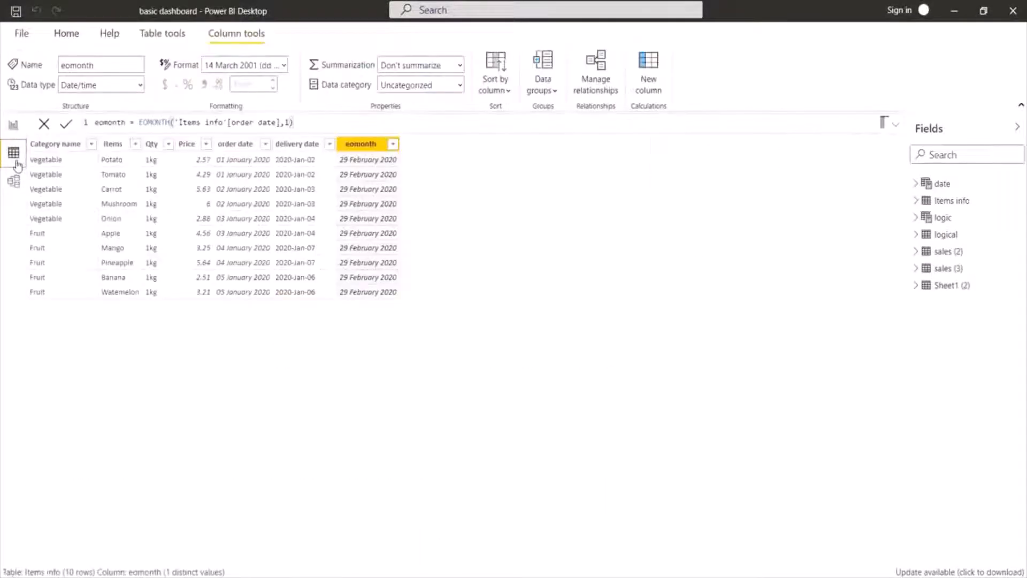
pyautogui.click(961, 185)
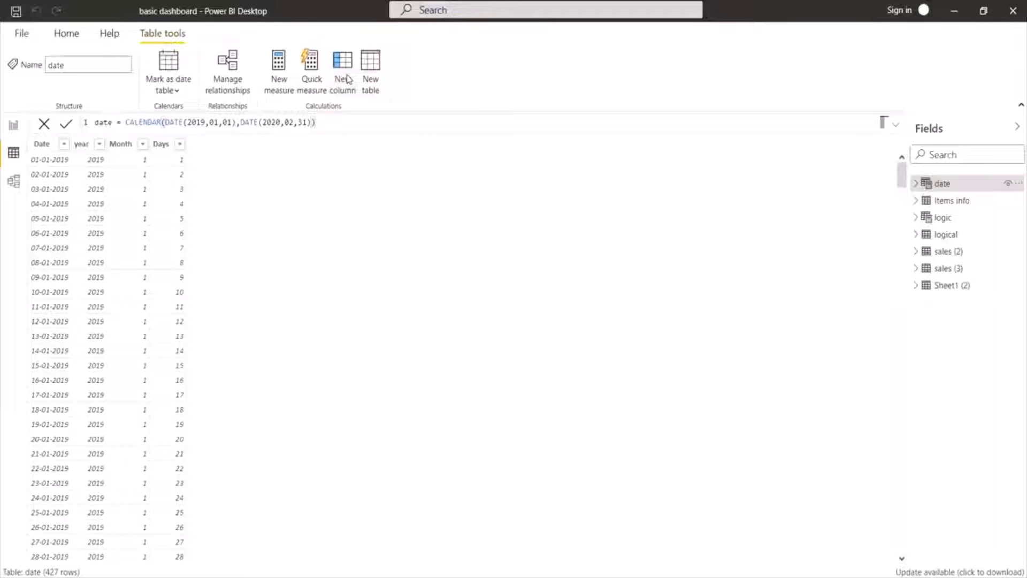
# Step: Add a calculated column to the date table with the formula now = NOW()
pyautogui.click(348, 79)
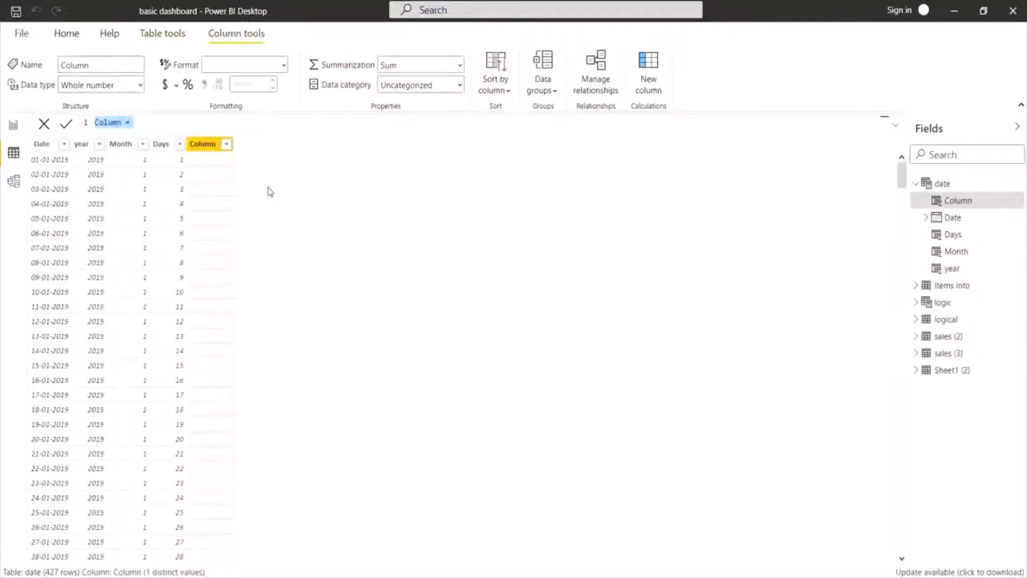
pyautogui.write('now = no')
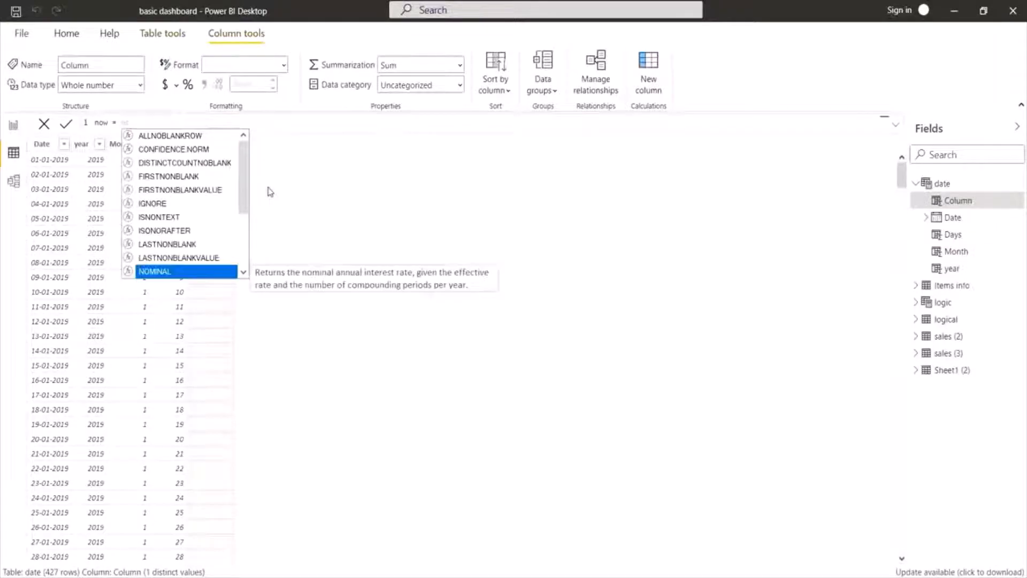
pyautogui.write('w')
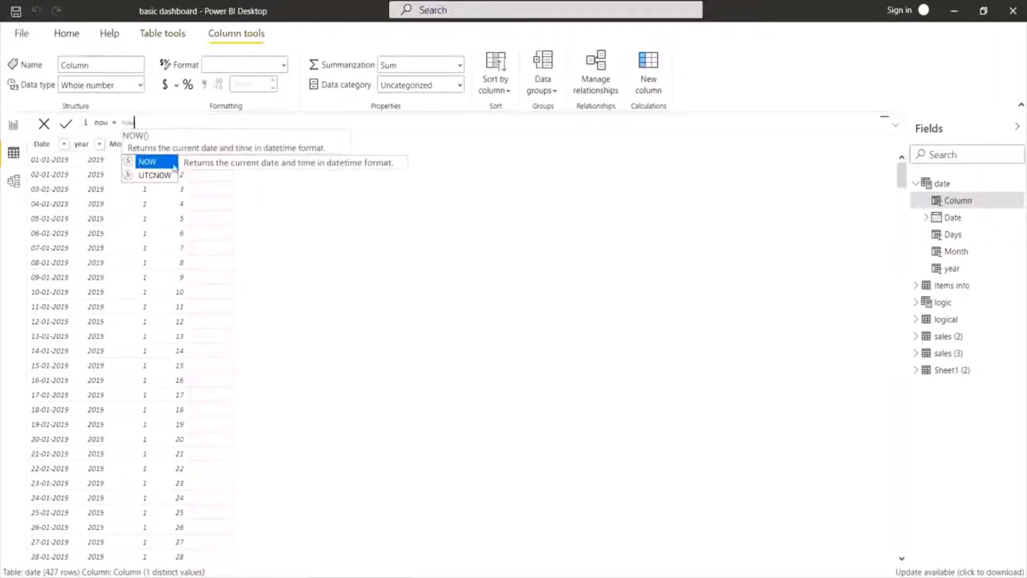
pyautogui.click(170, 166)
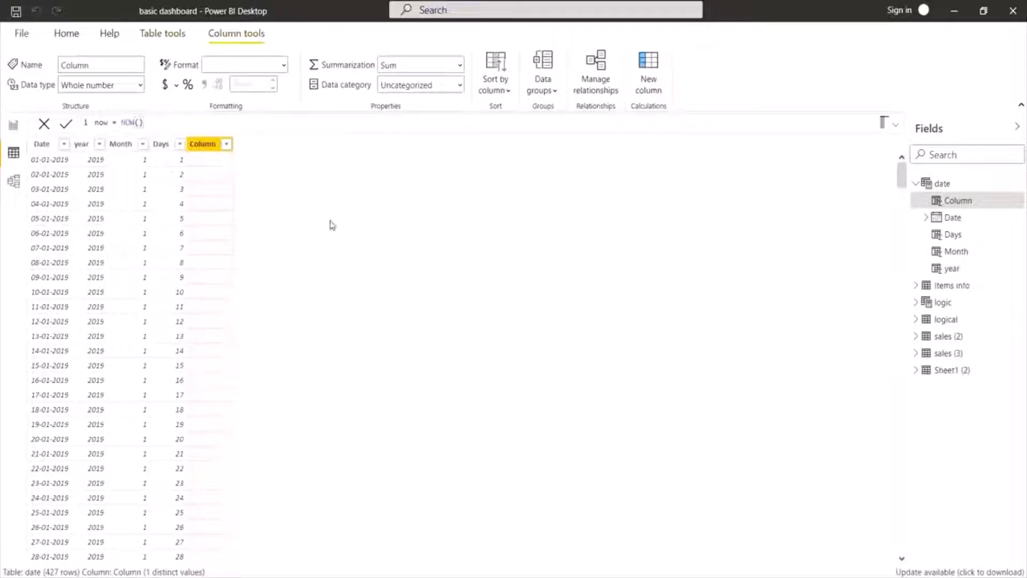
pyautogui.press('Return')
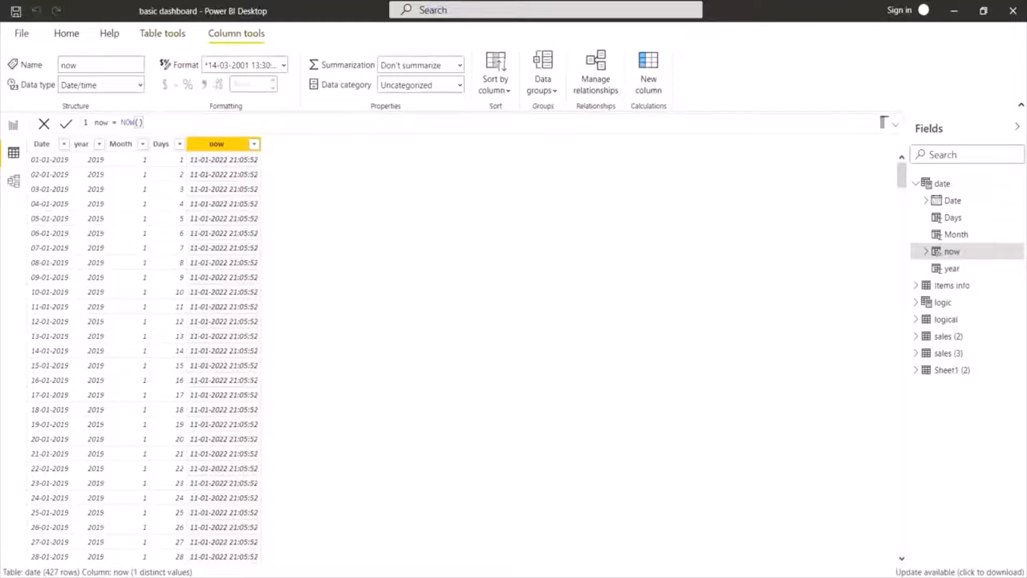
# Step: Highlight the Today entry and its description in the Notepad notes and return to Power BI Desktop
pyautogui.hotkey('alt', 'Tab')
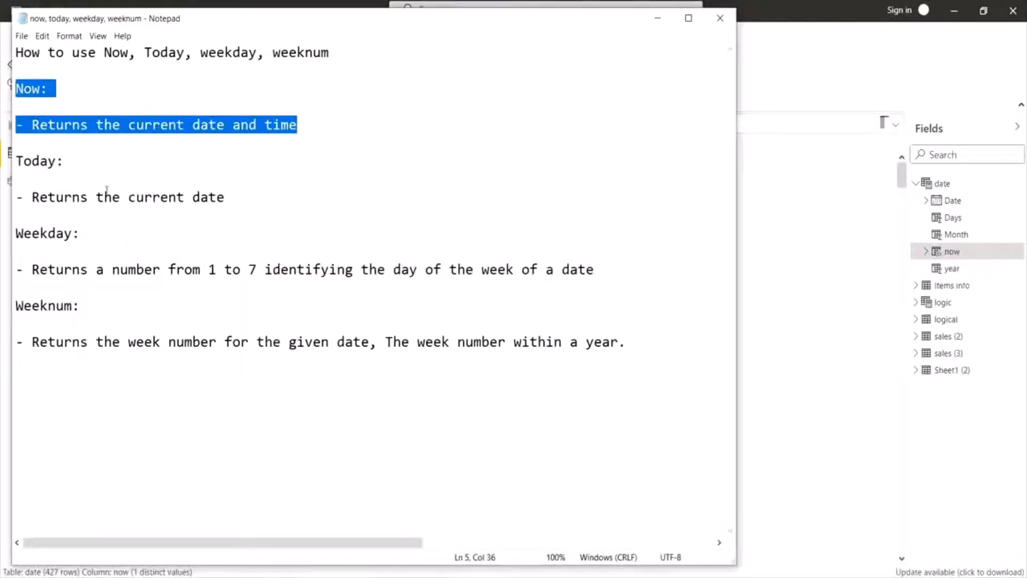
pyautogui.moveTo(19, 160); pyautogui.dragTo(254, 190)
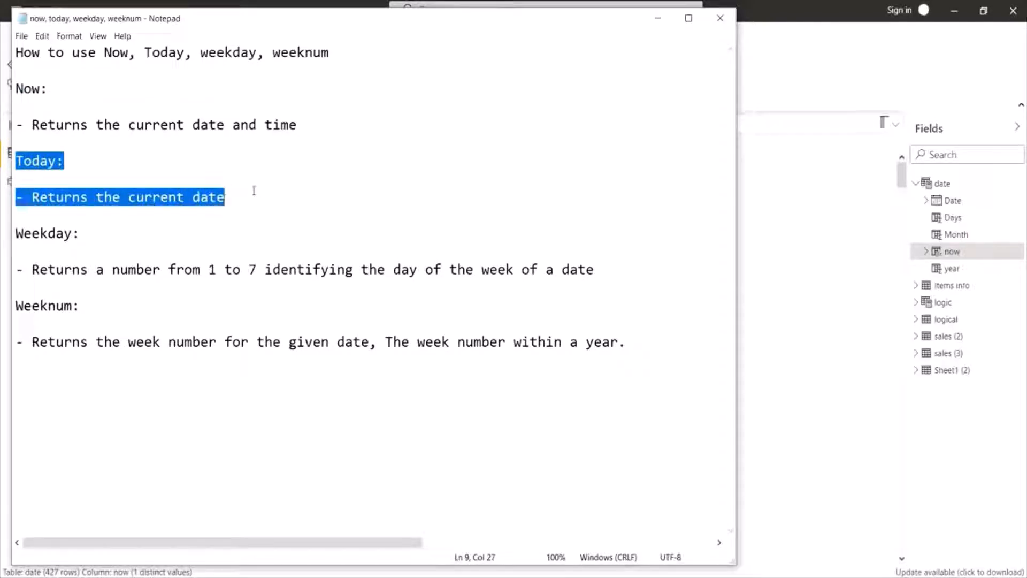
pyautogui.click(658, 19)
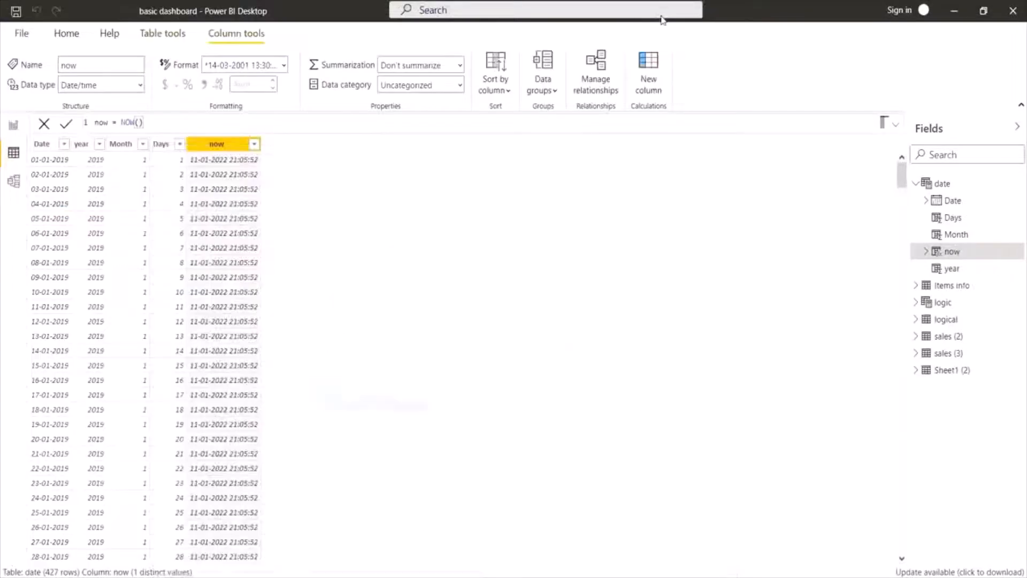
# Step: Add a calculated column to the date table with the formula Today = TODAY()
pyautogui.click(657, 74)
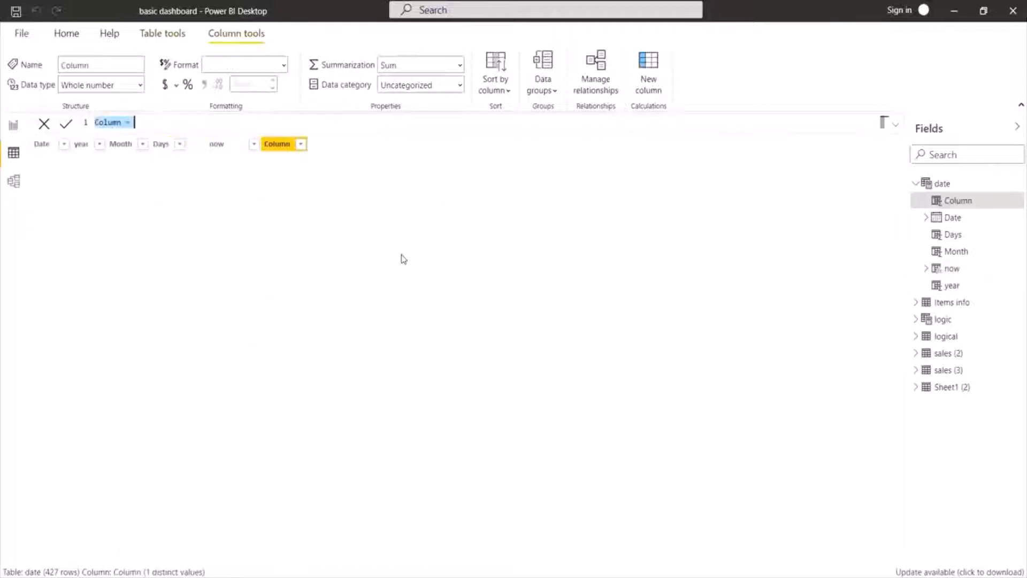
pyautogui.write('Toda')
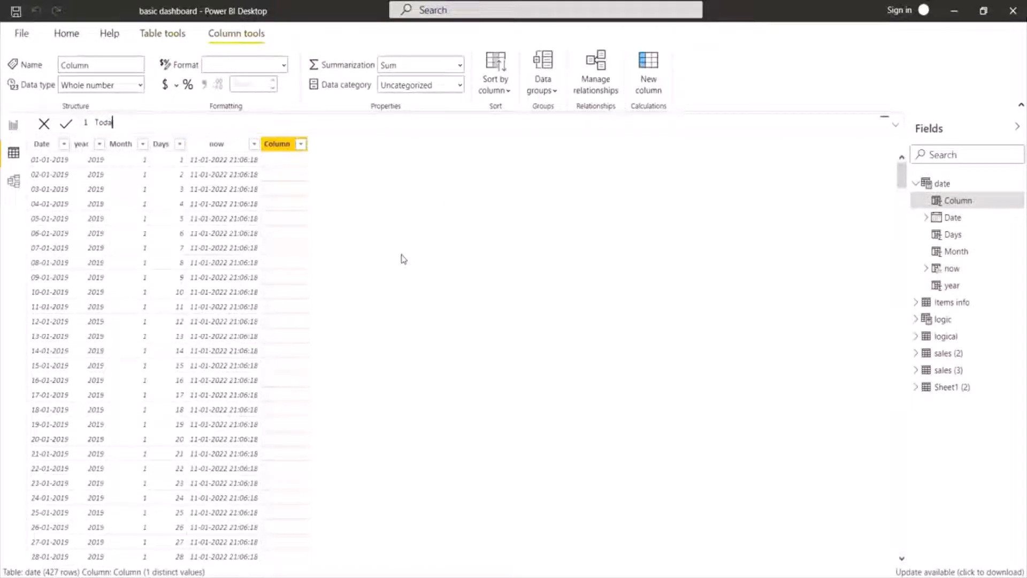
pyautogui.write('y = toda')
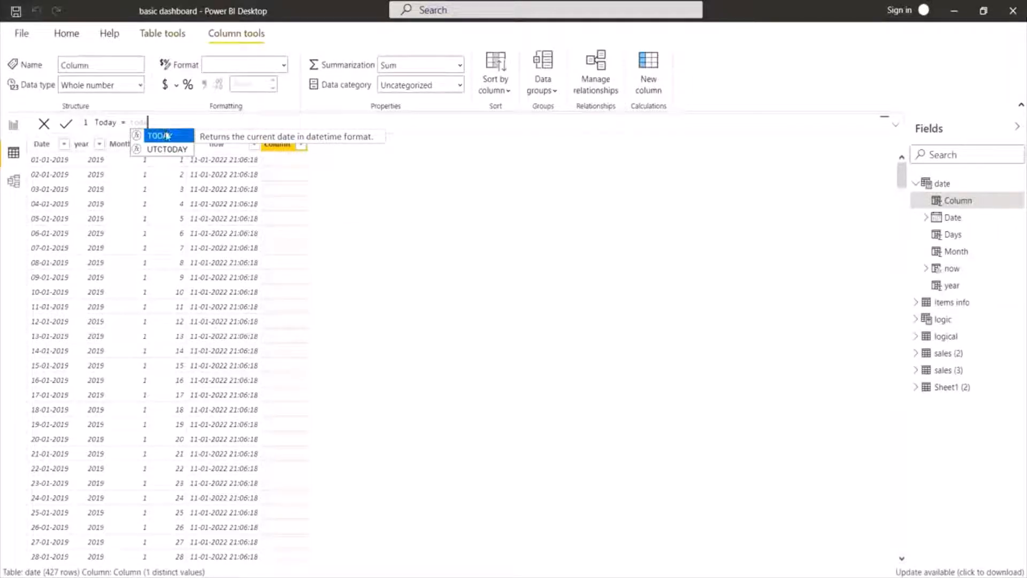
pyautogui.click(167, 135)
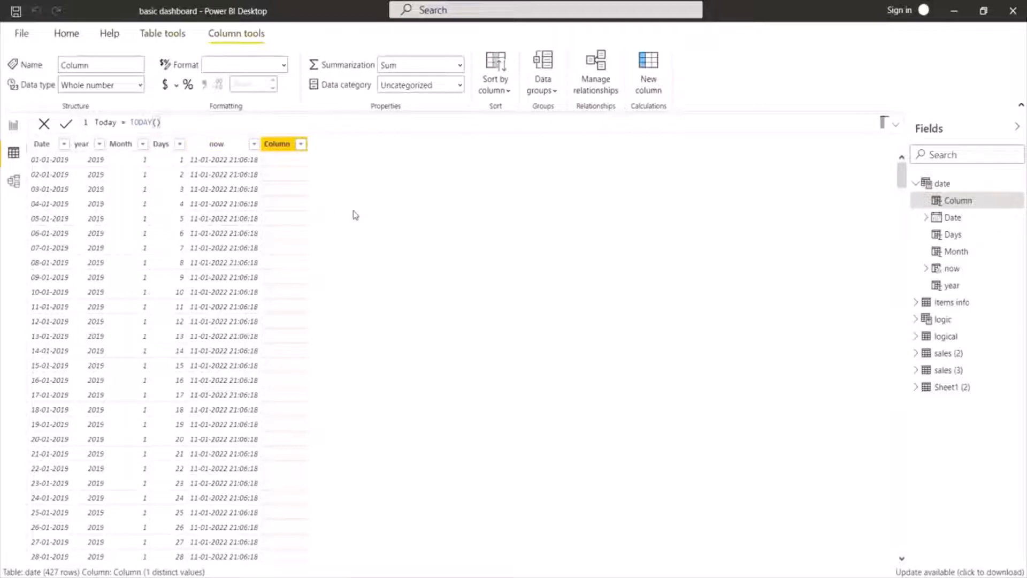
pyautogui.press('Return')
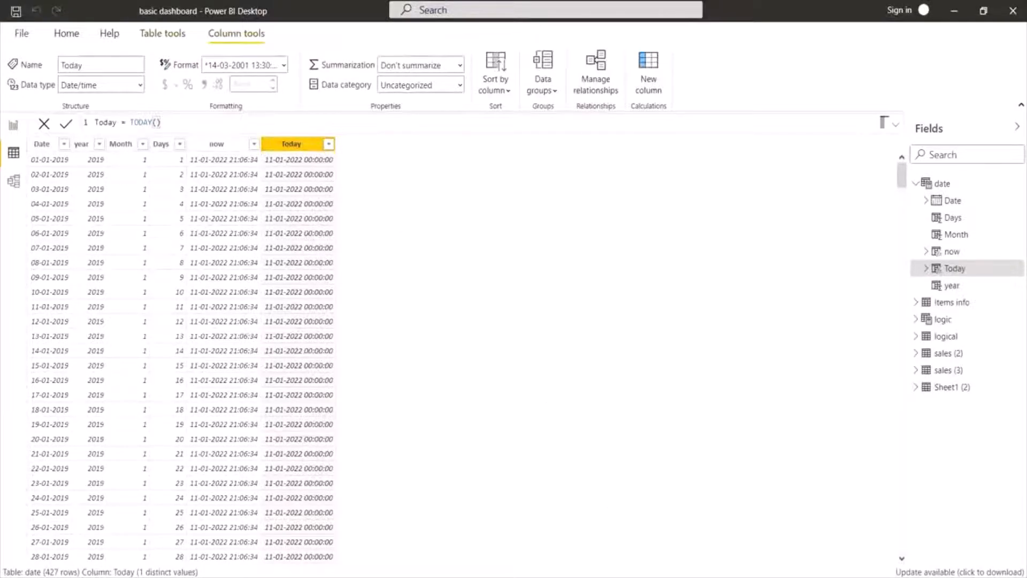
# Step: Highlight the Weekday entry and its description in the Notepad notes and return to Power BI Desktop
pyautogui.hotkey('alt', 'Tab')
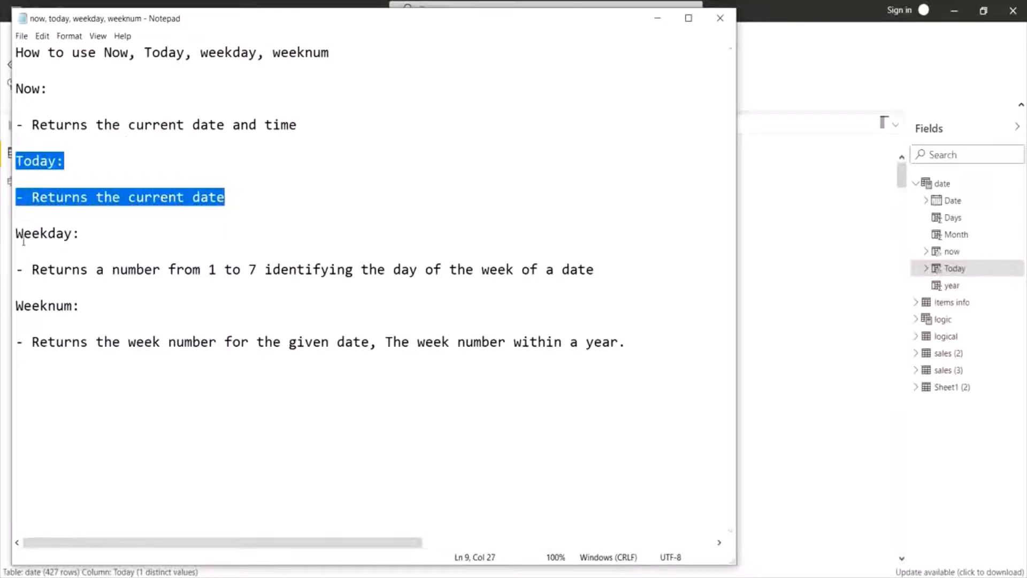
pyautogui.moveTo(17, 236); pyautogui.dragTo(610, 261)
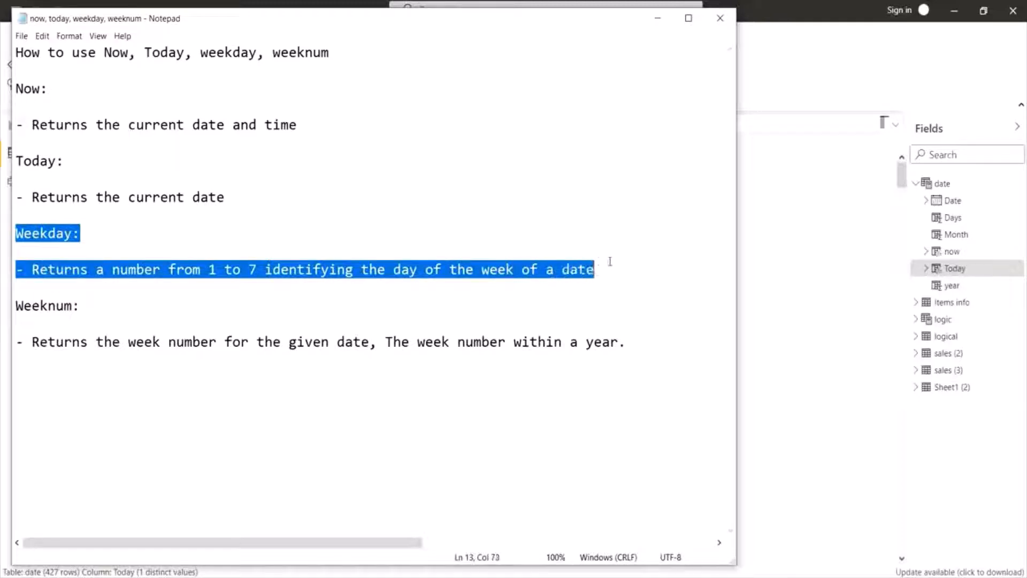
pyautogui.click(658, 18)
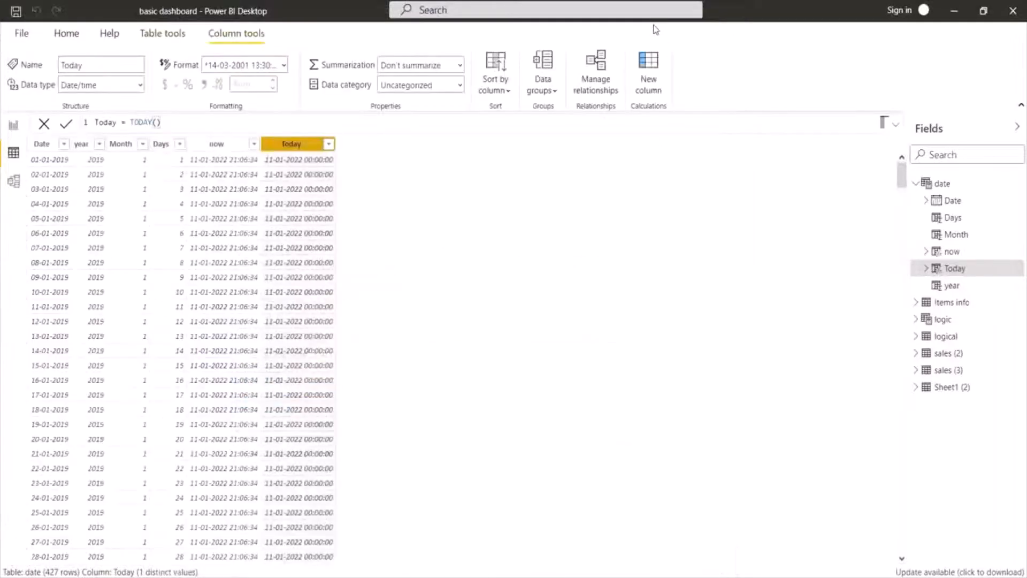
# Step: Add a calculated column to the date table with the formula weekday = WEEKDAY('date'[Date],1), using the Sunday=1 through Saturday=7 return type
pyautogui.click(643, 76)
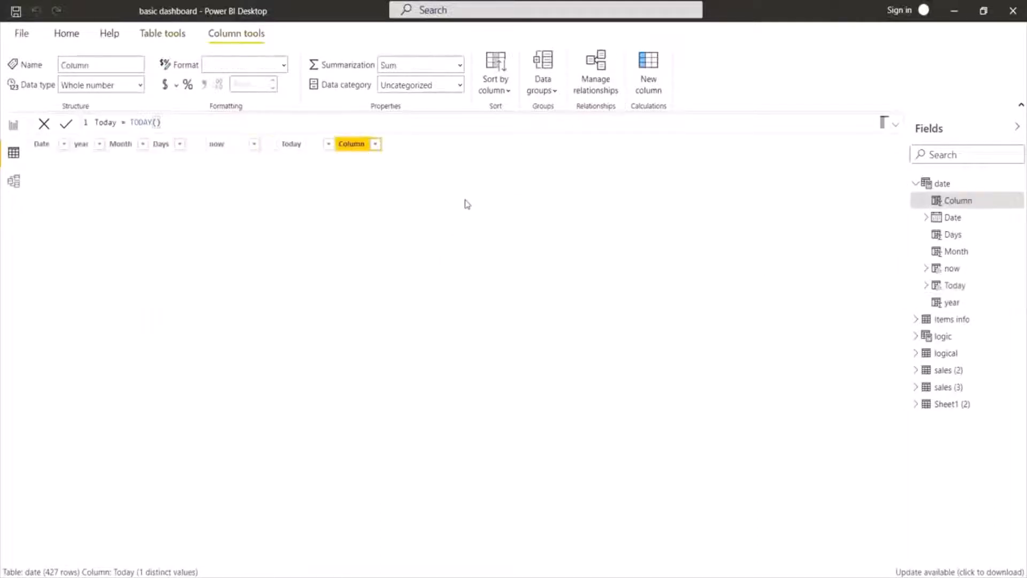
pyautogui.write('w')
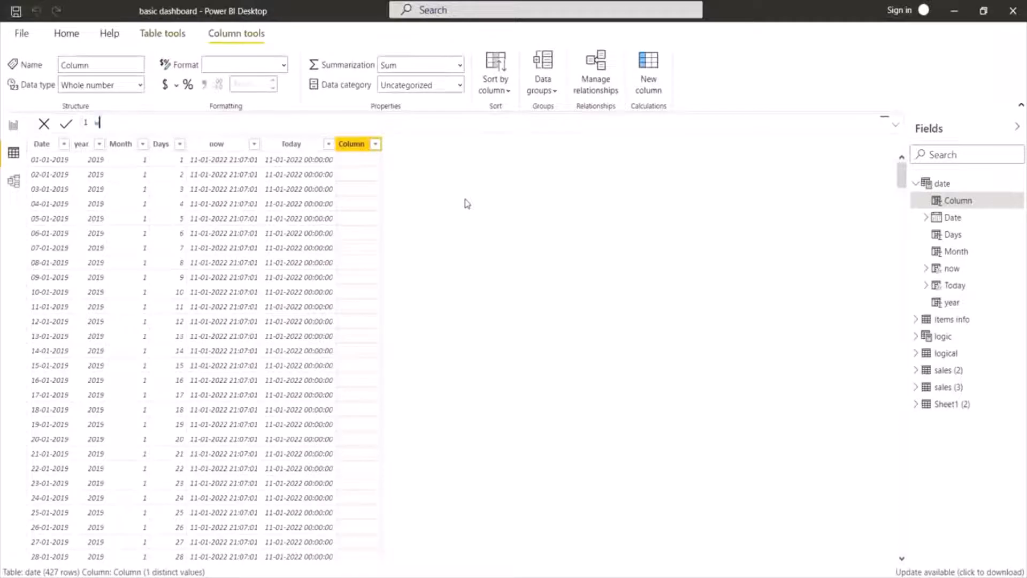
pyautogui.write('eekday = week')
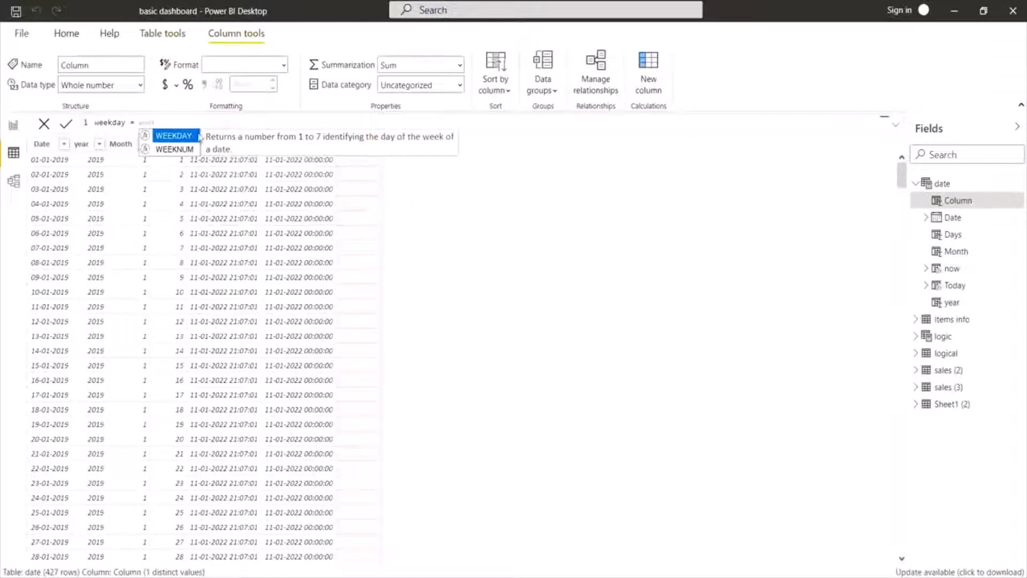
pyautogui.click(196, 137)
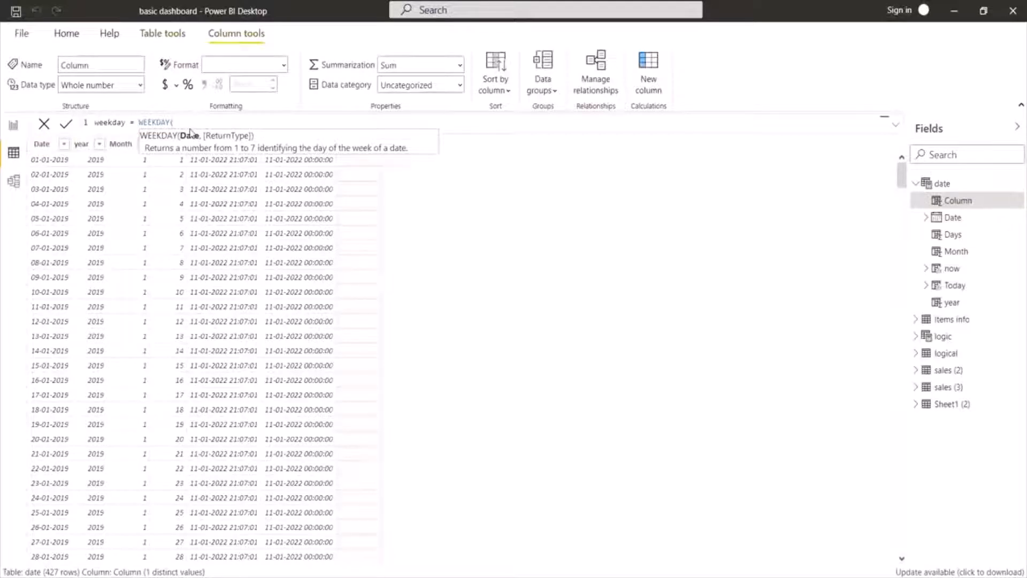
pyautogui.write('dat')
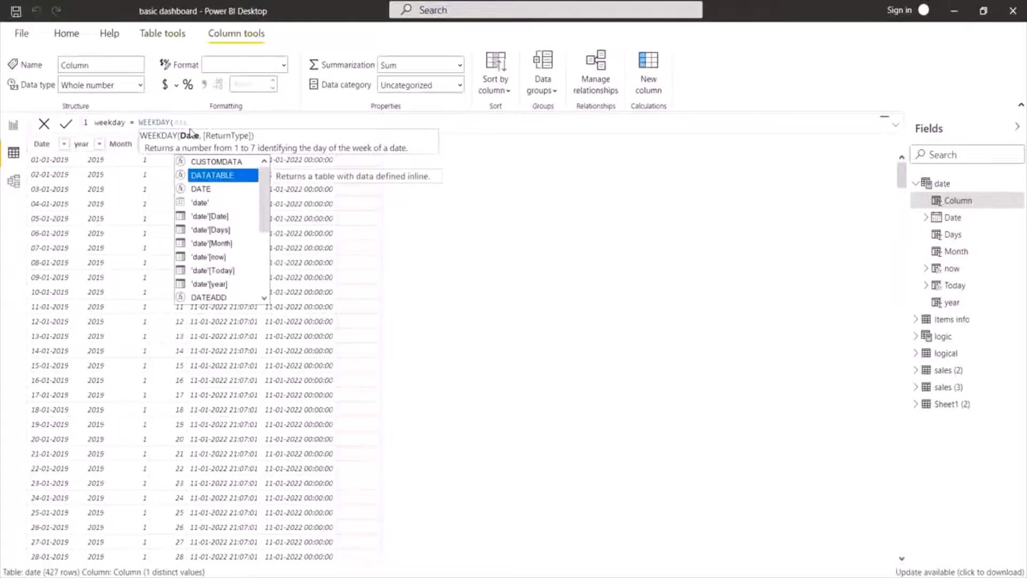
pyautogui.doubleClick(216, 216)
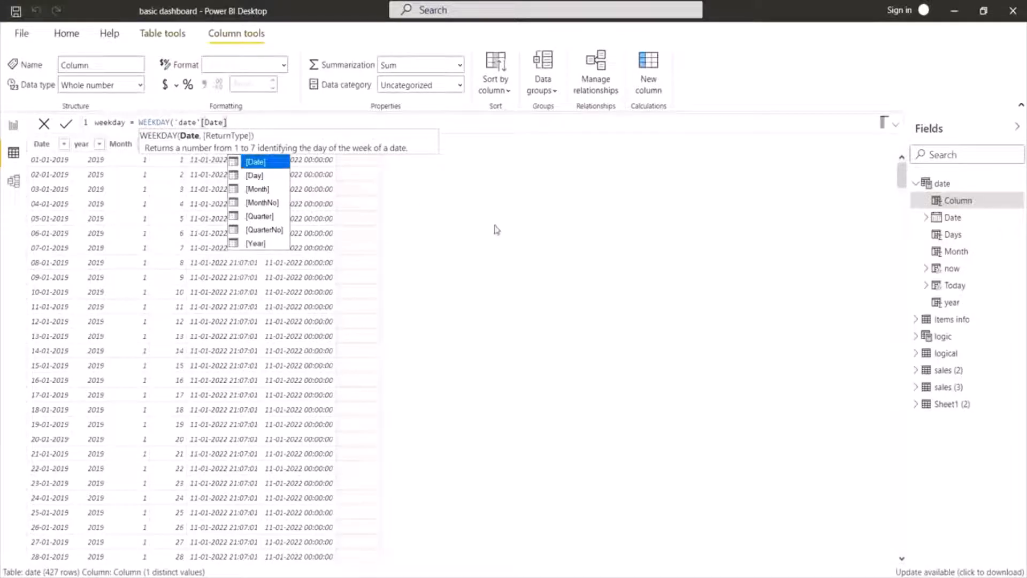
pyautogui.write('],')
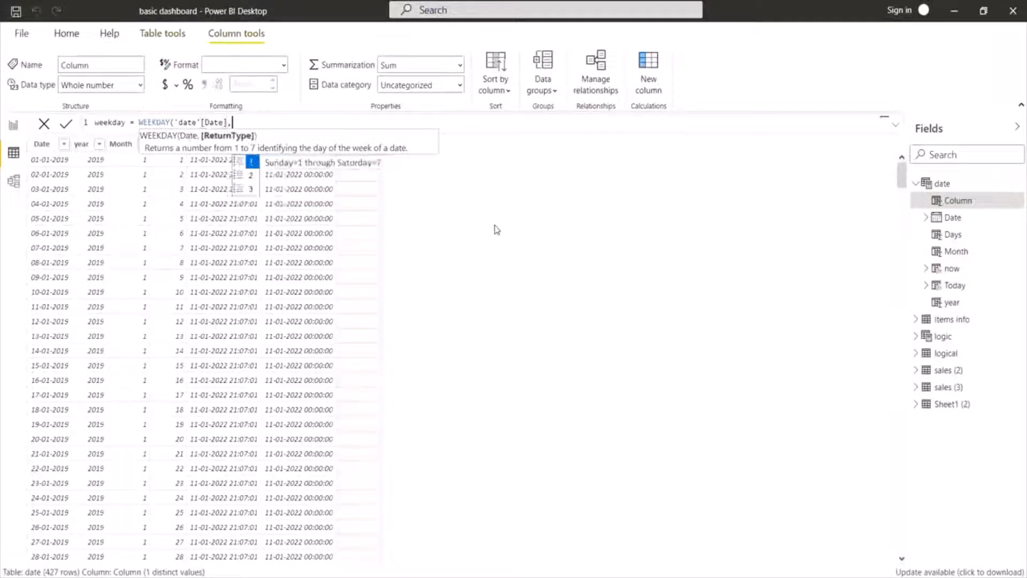
pyautogui.click(252, 176)
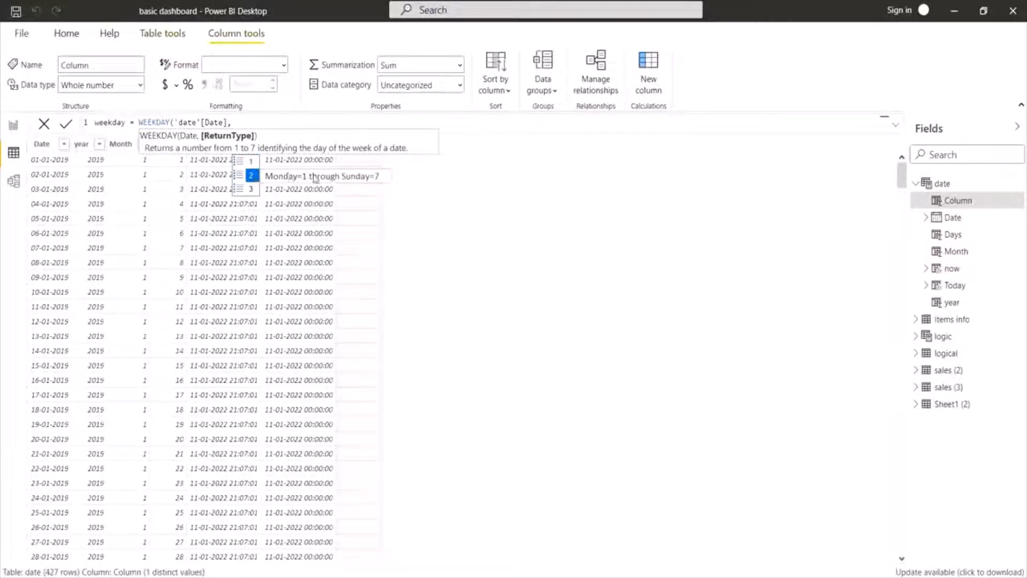
pyautogui.click(253, 190)
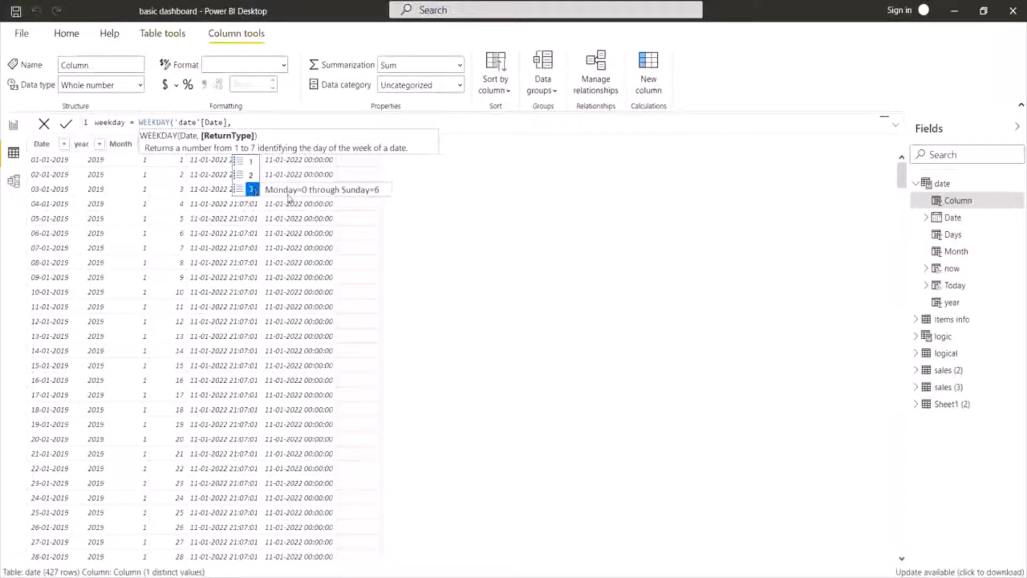
pyautogui.click(256, 161)
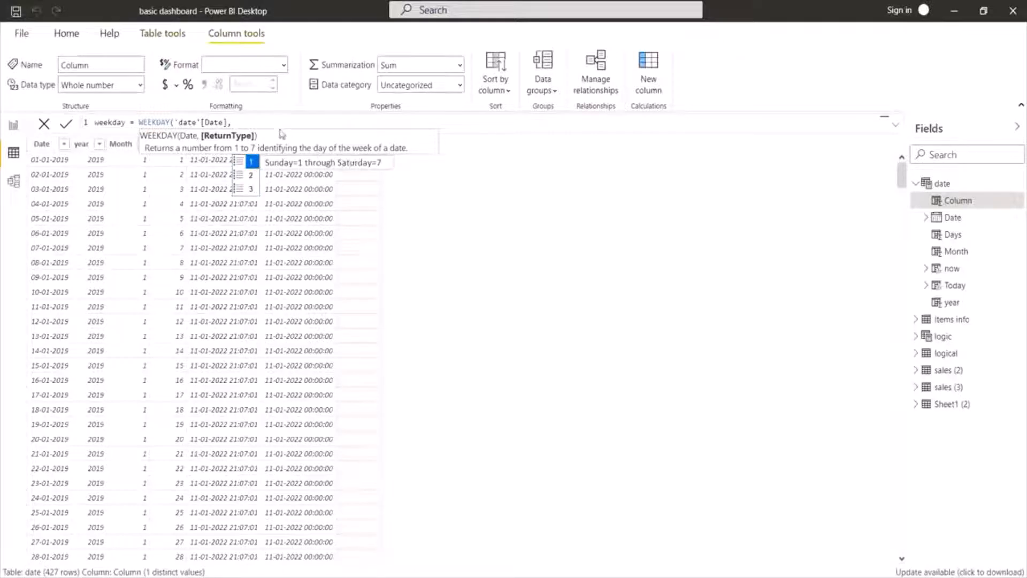
pyautogui.write('1)')
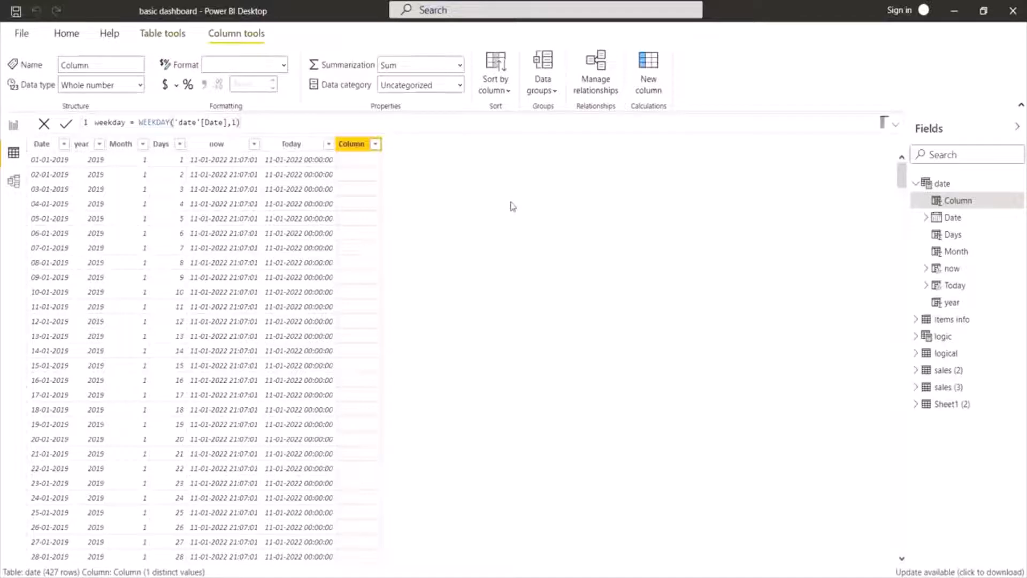
pyautogui.press('Return')
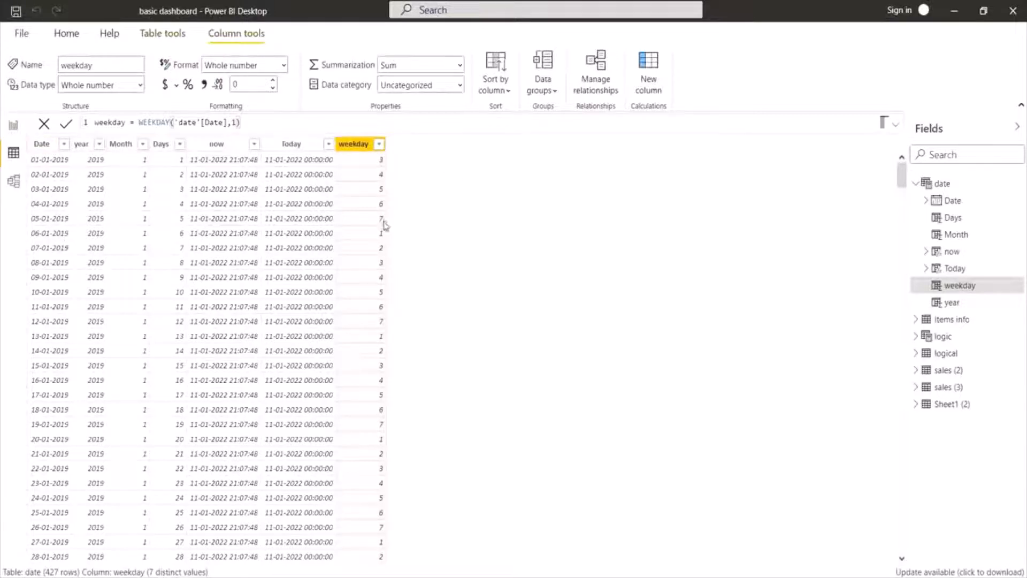
# Step: Add a new column to the date table, highlight the Weeknum entry and description in the Notepad notes, and return to Power BI Desktop
pyautogui.click(653, 65)
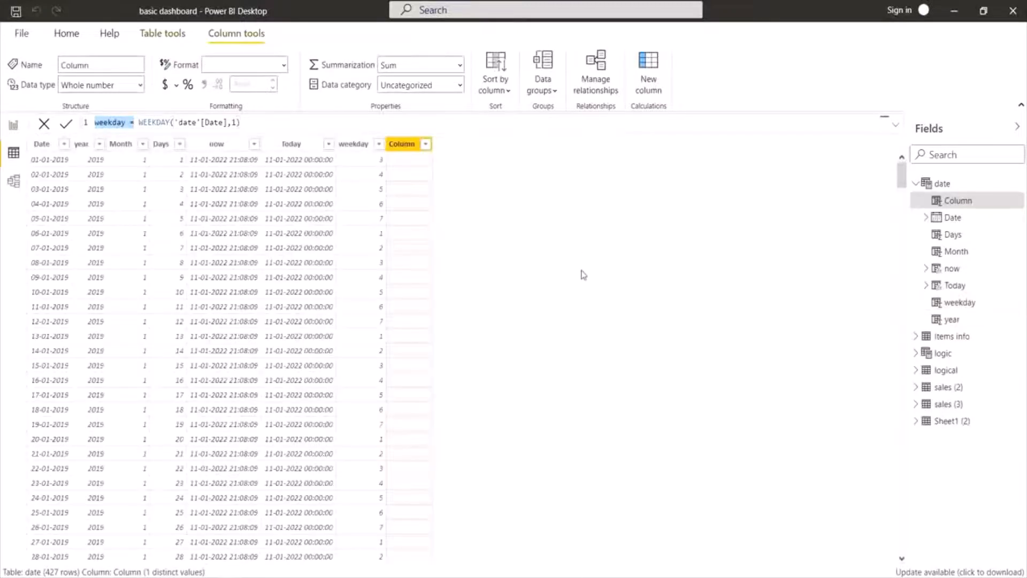
pyautogui.hotkey('alt', 'Tab')
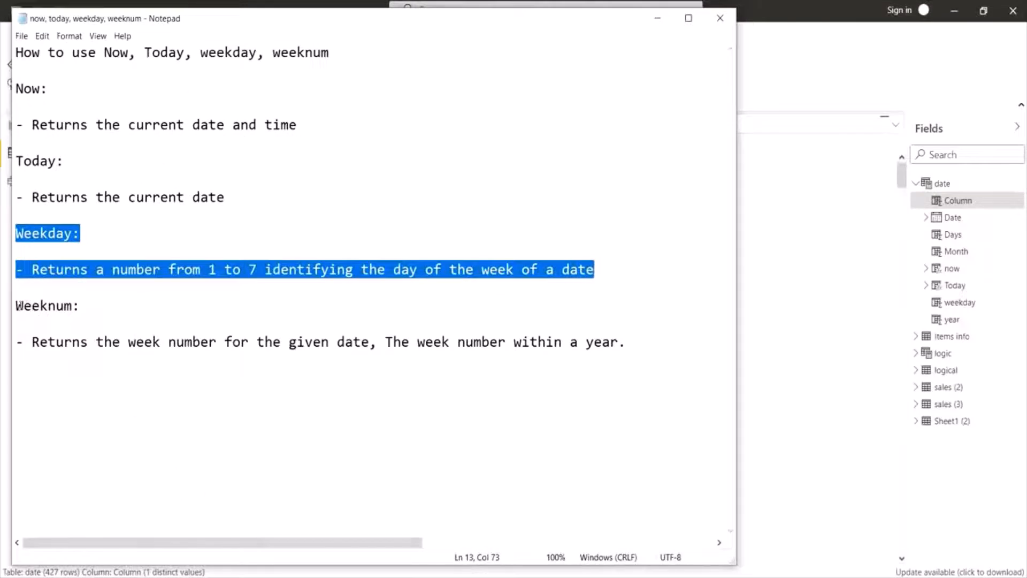
pyautogui.moveTo(17, 304); pyautogui.dragTo(629, 351)
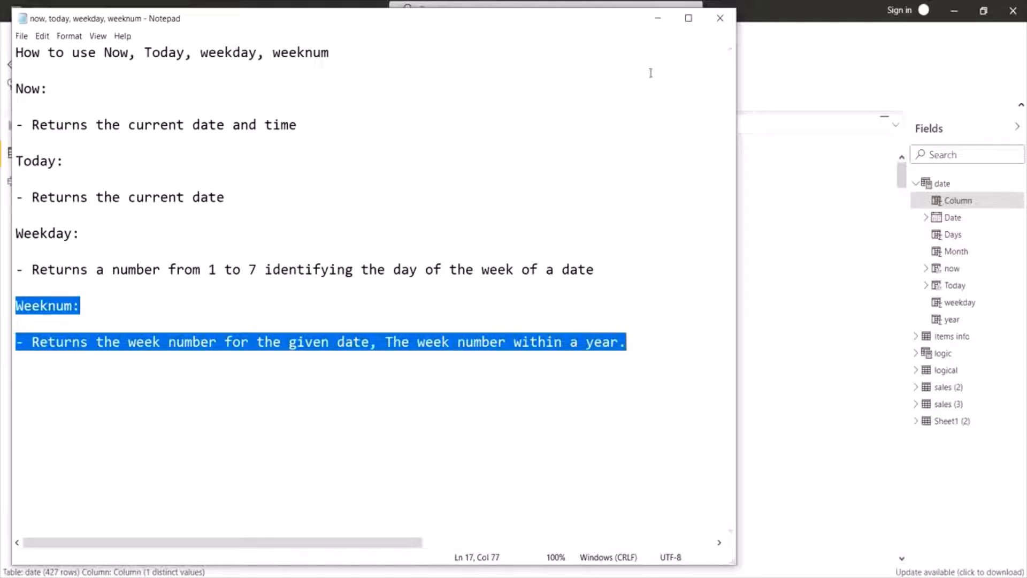
pyautogui.click(657, 18)
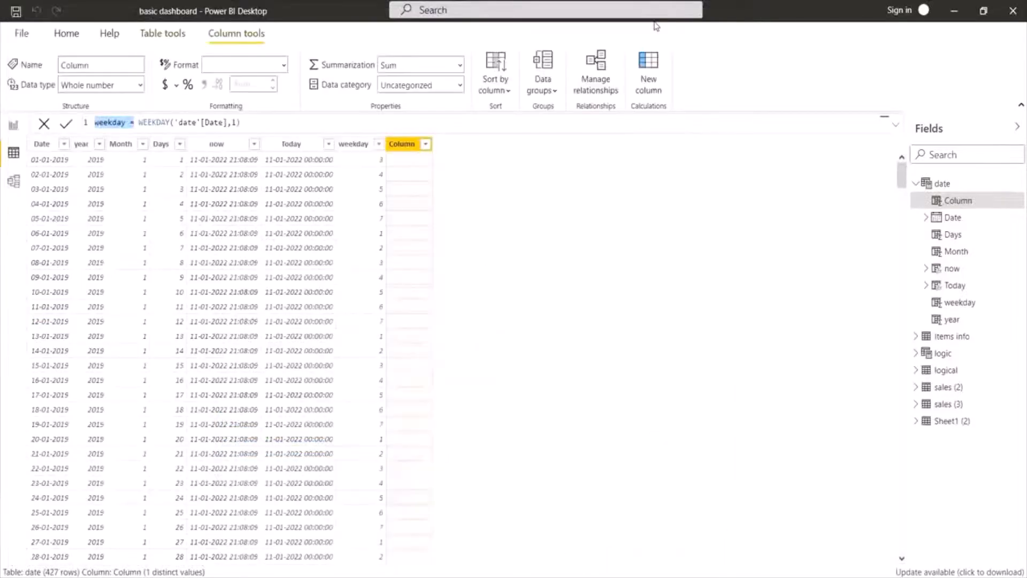
# Step: Replace the new column's formula with weeknum = WEEKNUM('date'[Date],1), using the week-begins-on-Sunday return type, and check it against the Date column
pyautogui.click(405, 146)
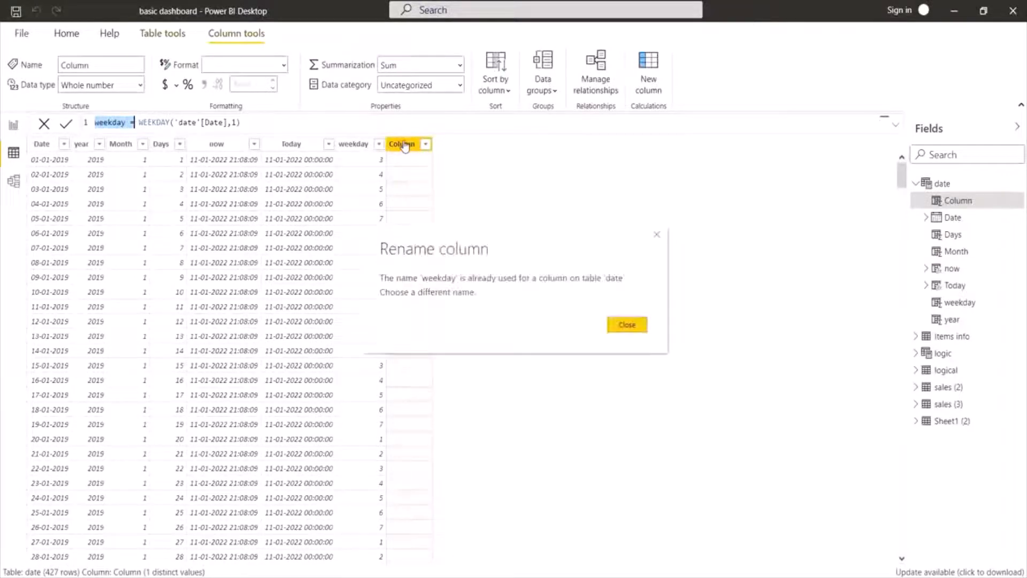
pyautogui.click(656, 237)
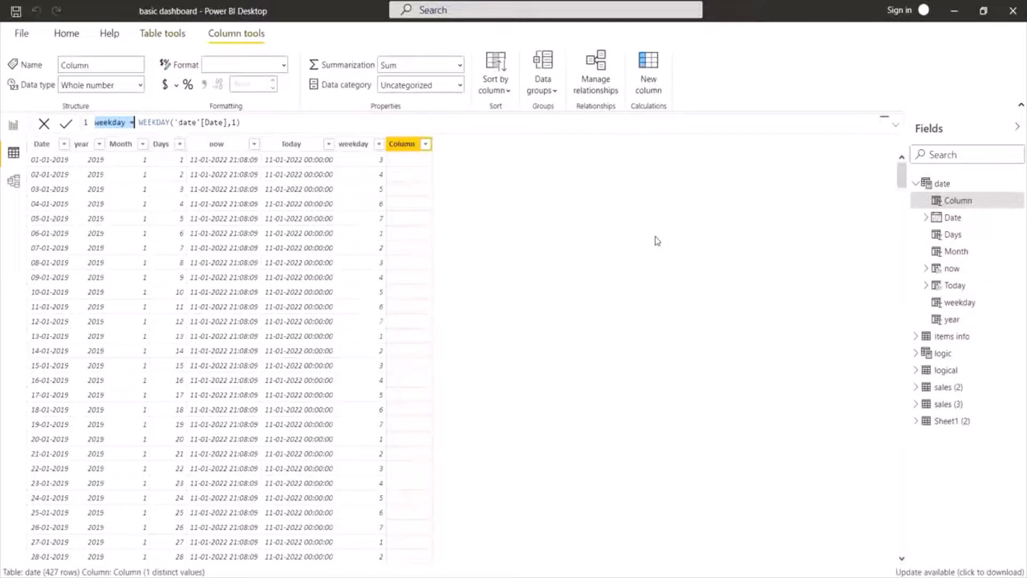
pyautogui.click(276, 118)
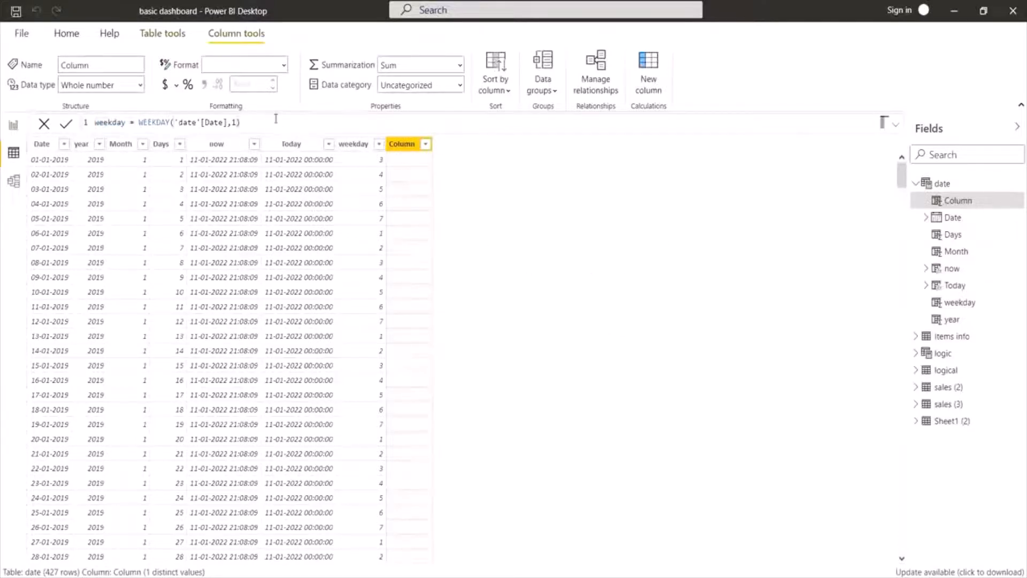
pyautogui.press('BackSpace')
pyautogui.press('BackSpace')
pyautogui.press('BackSpace')
pyautogui.press('BackSpace')
pyautogui.press('BackSpace')
pyautogui.press('BackSpace')
pyautogui.press('BackSpace')
pyautogui.press('BackSpace')
pyautogui.press('BackSpace')
pyautogui.press('BackSpace')
pyautogui.press('BackSpace')
pyautogui.press('BackSpace')
pyautogui.press('BackSpace')
pyautogui.press('BackSpace')
pyautogui.press('BackSpace')
pyautogui.press('BackSpace')
pyautogui.press('BackSpace')
pyautogui.press('BackSpace')
pyautogui.press('BackSpace')
pyautogui.press('BackSpace')
pyautogui.press('BackSpace')
pyautogui.press('BackSpace')
pyautogui.press('BackSpace')
pyautogui.press('BackSpace')
pyautogui.press('BackSpace')
pyautogui.press('BackSpace')
pyautogui.press('BackSpace')
pyautogui.press('BackSpace')
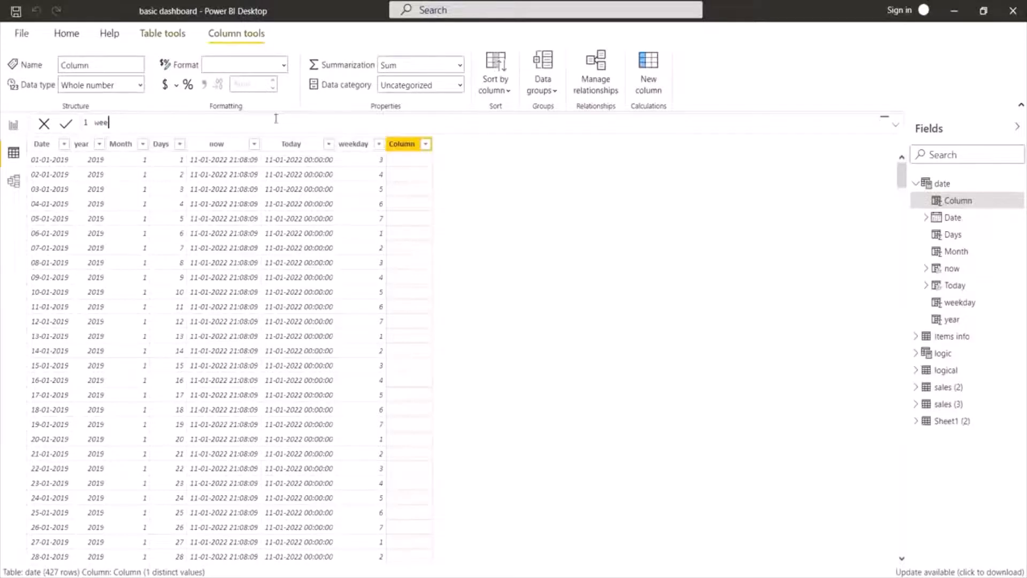
pyautogui.write('knum = wee')
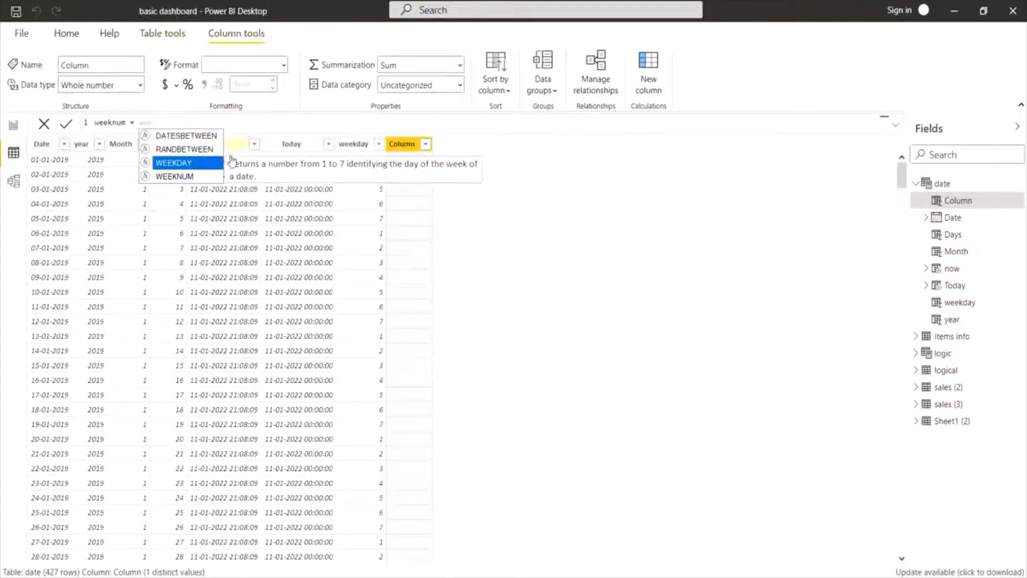
pyautogui.doubleClick(203, 176)
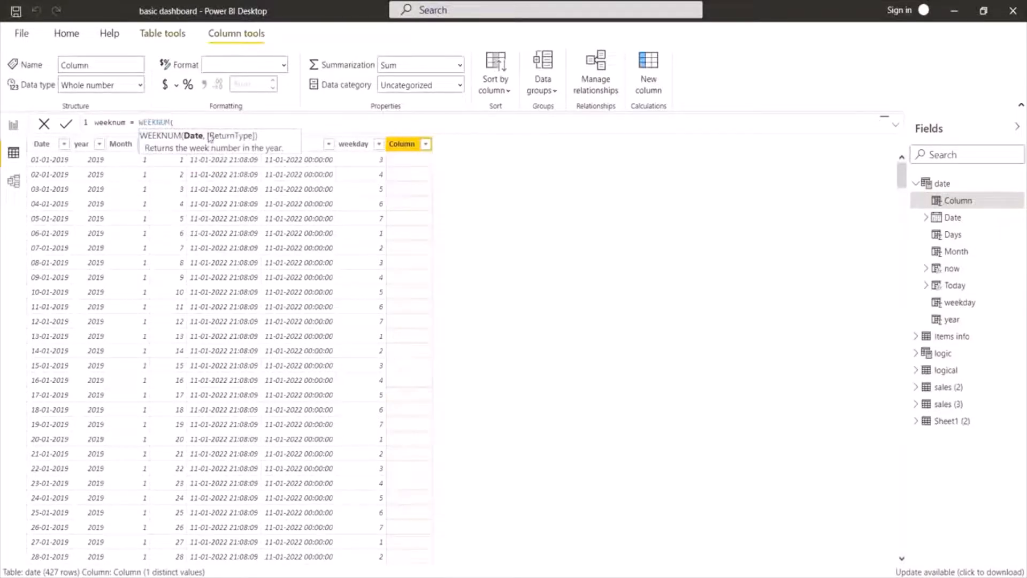
pyautogui.write('dat')
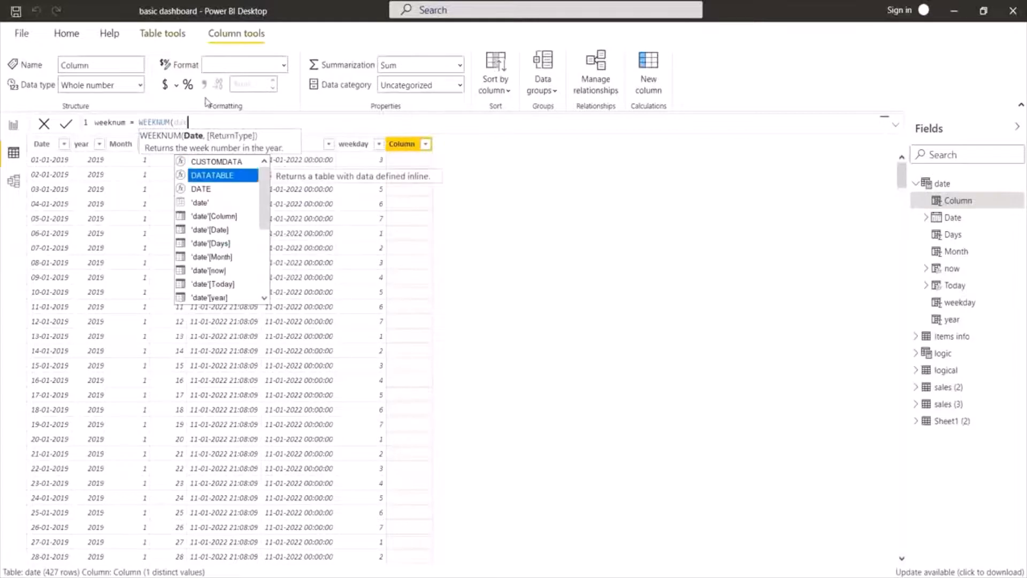
pyautogui.write('e')
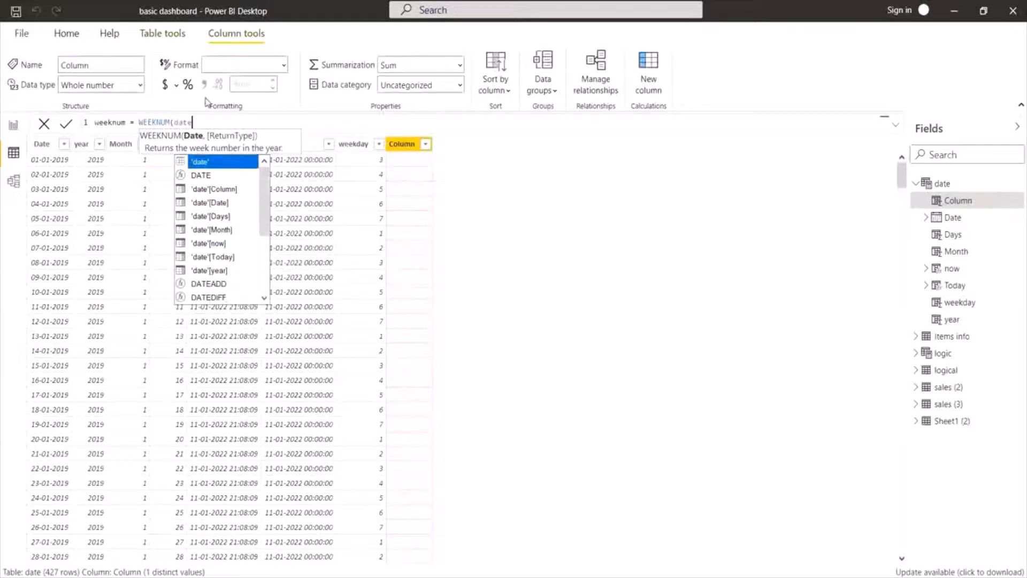
pyautogui.doubleClick(218, 203)
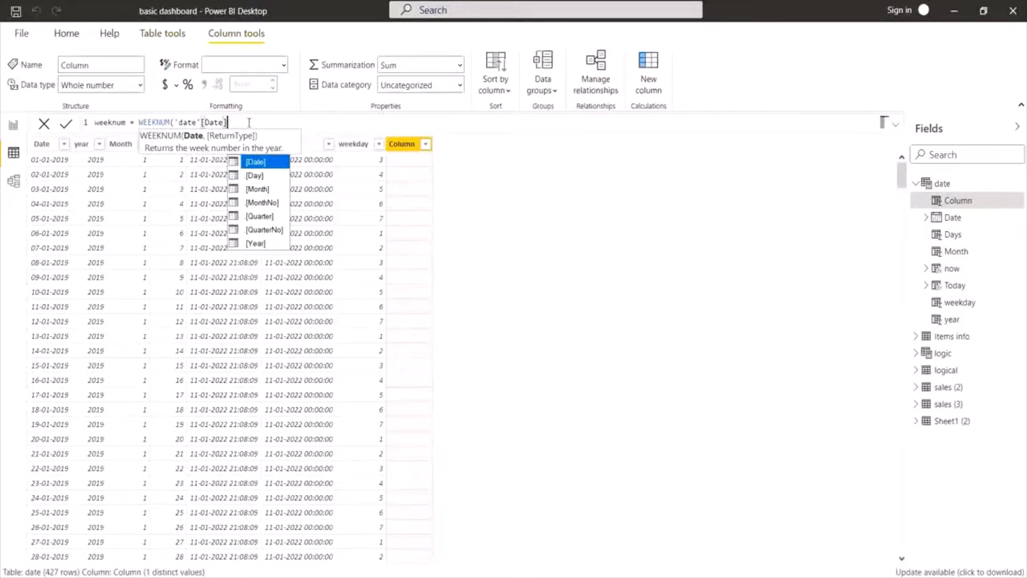
pyautogui.write(',')
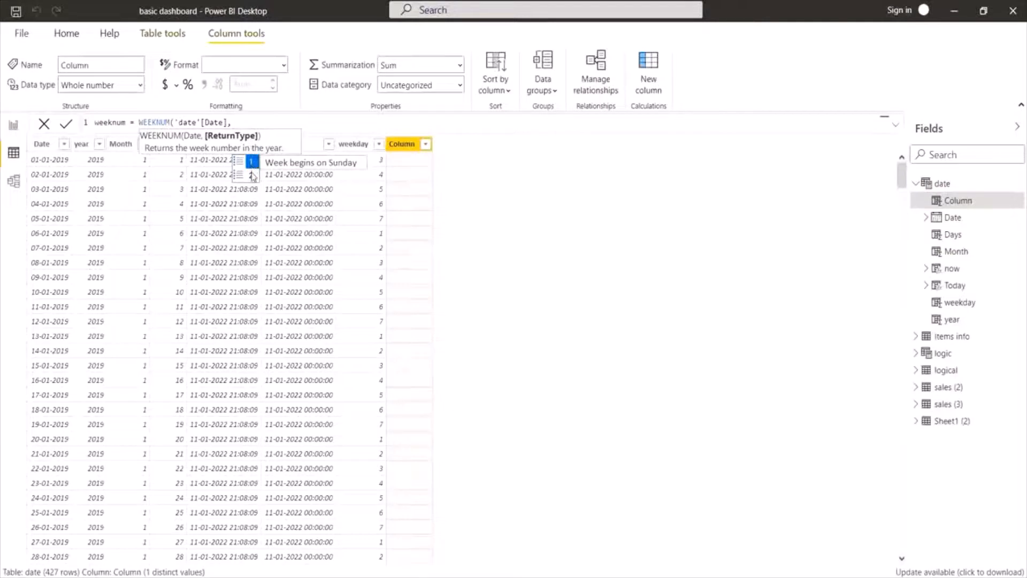
pyautogui.press('Down')
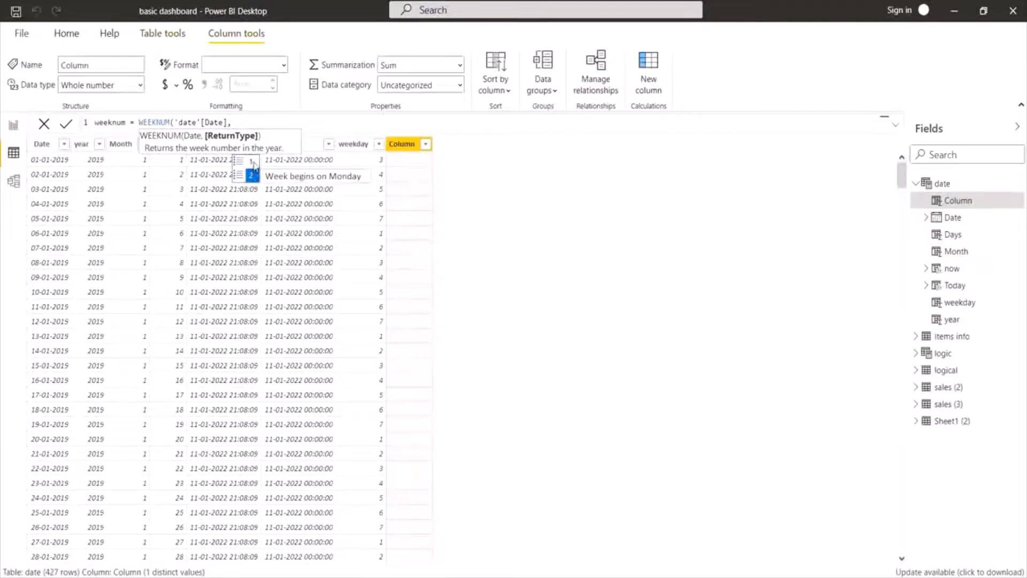
pyautogui.press('Up')
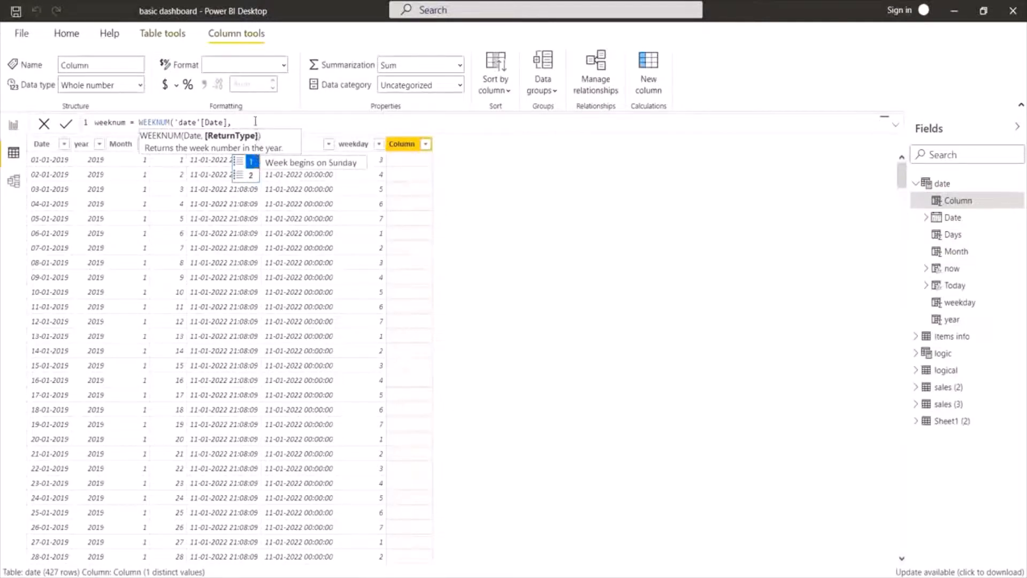
pyautogui.write('1)')
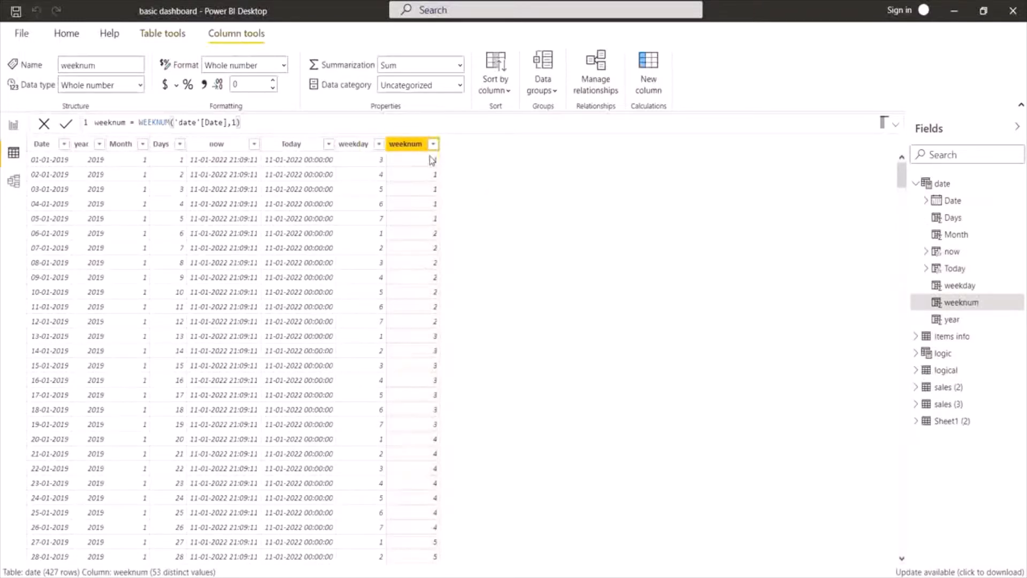
pyautogui.click(51, 162)
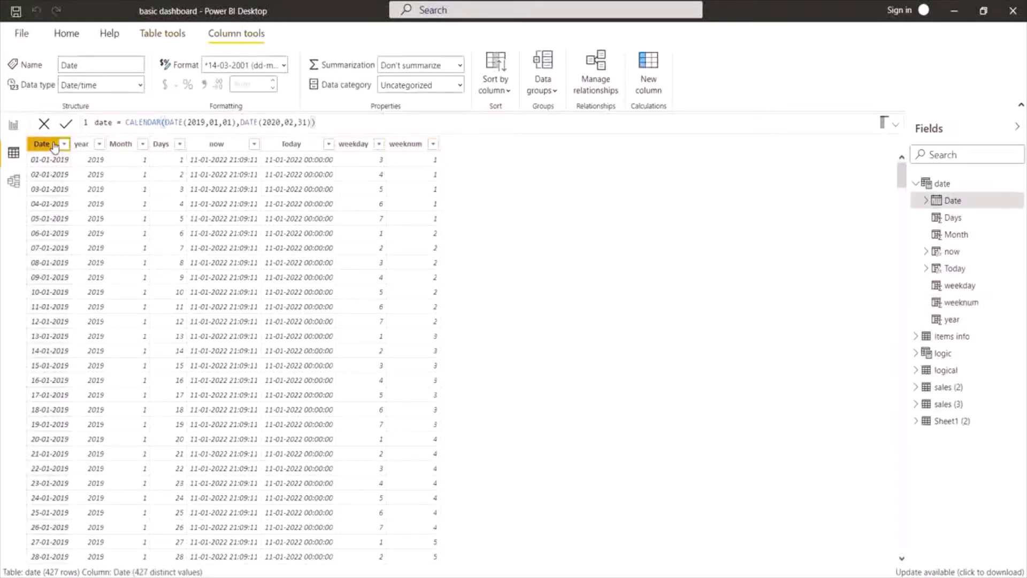
pyautogui.click(406, 144)
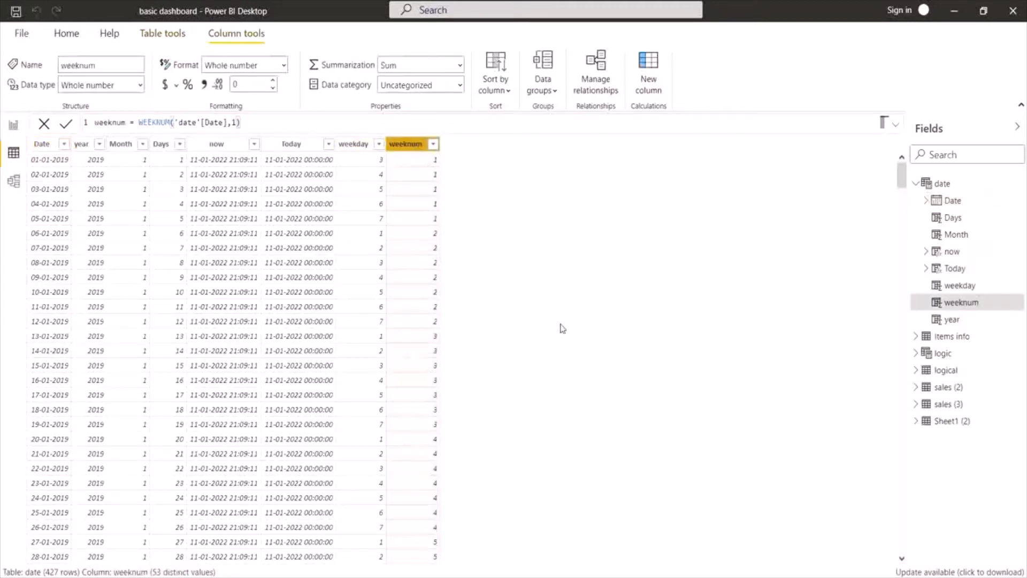